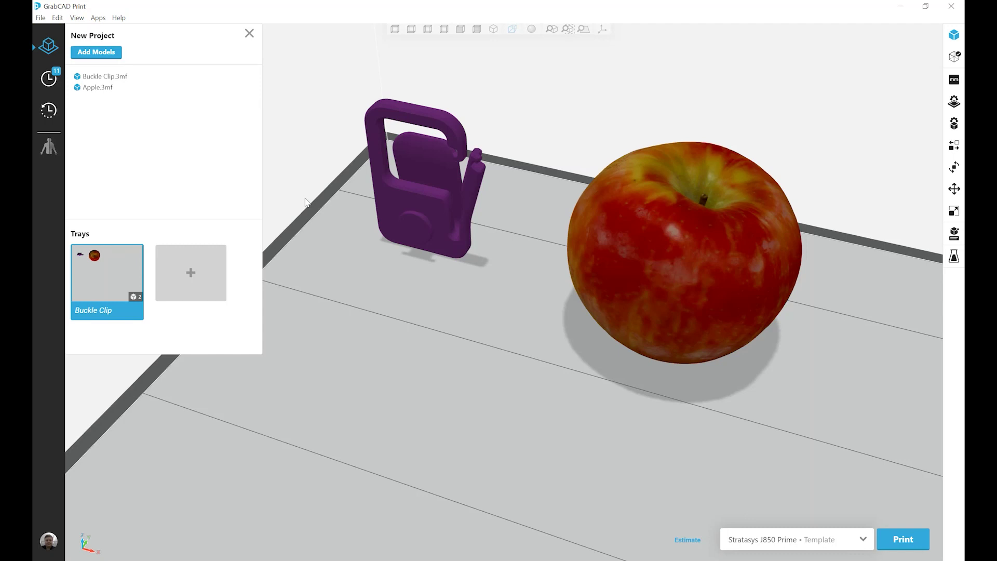
Select the Buckle Clip in the Orient panel and test tilting it about X.
click(952, 167)
click(425, 213)
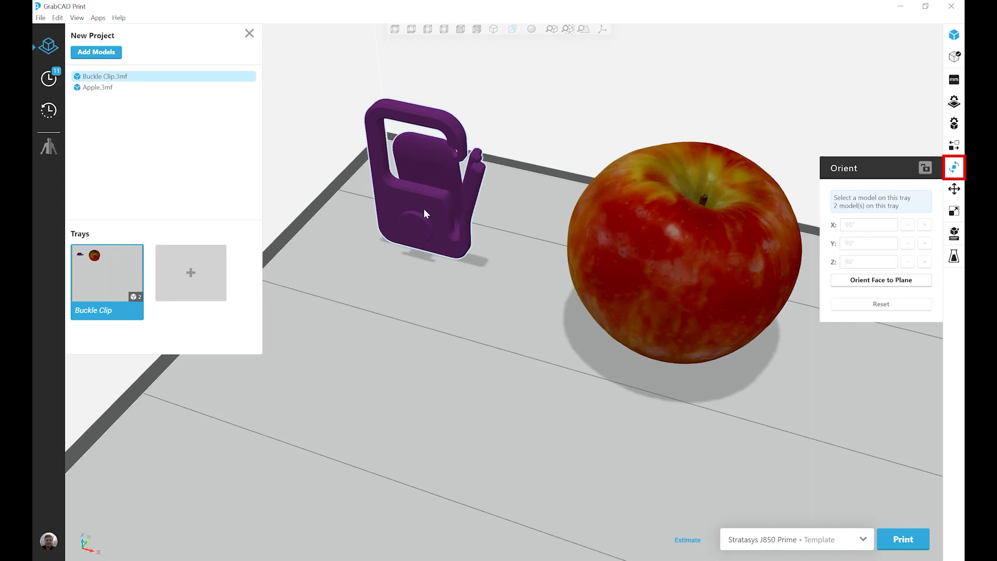
click(415, 210)
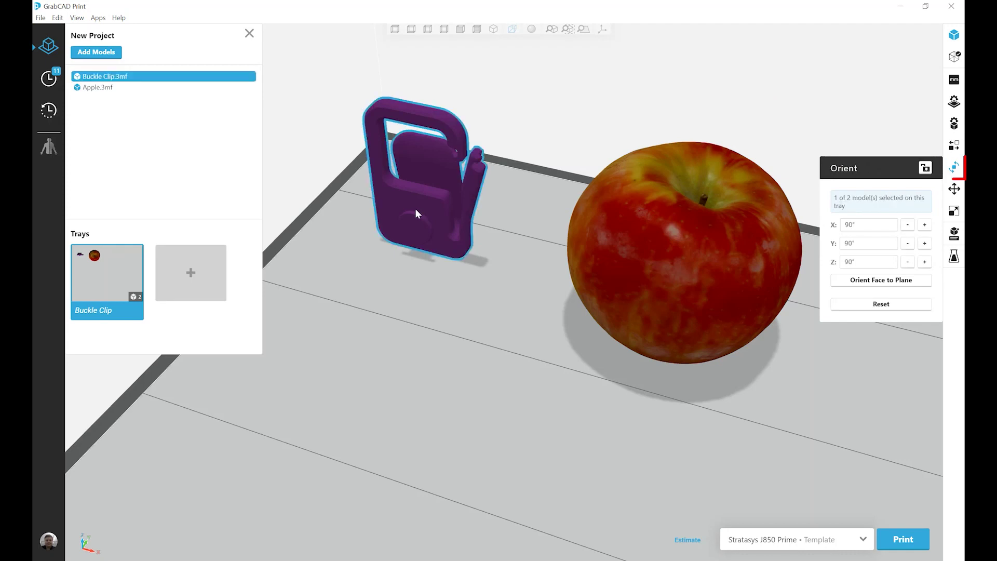
click(907, 229)
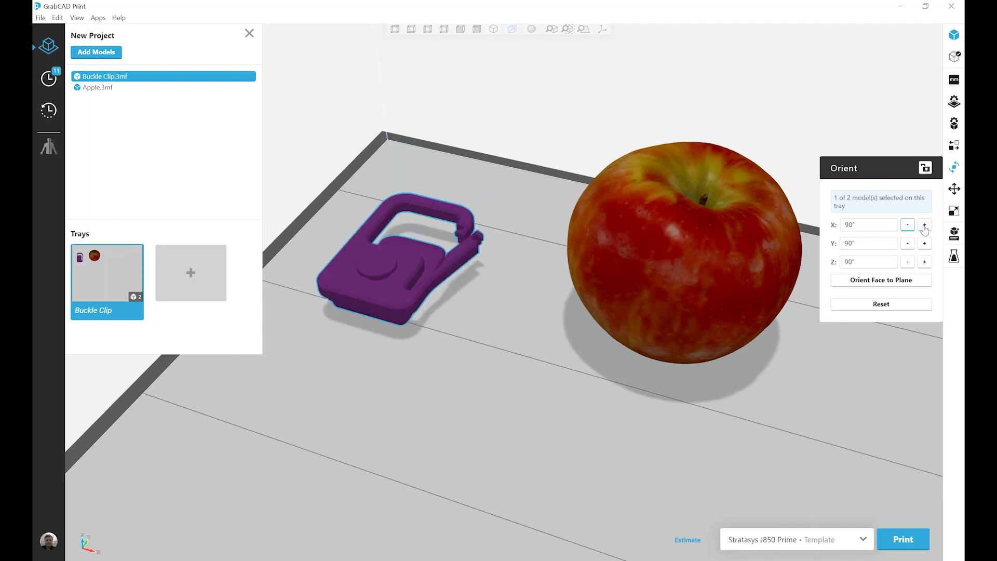
click(925, 226)
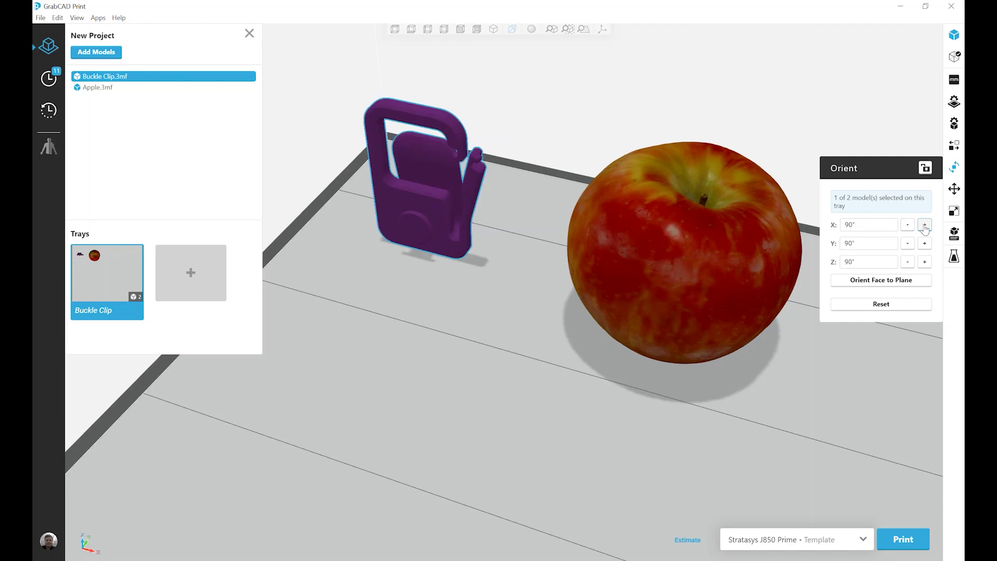
Try a 5° X rotation and nudge it, then return X to 90°.
double_click(854, 226)
text(5)
key(Return)
click(907, 226)
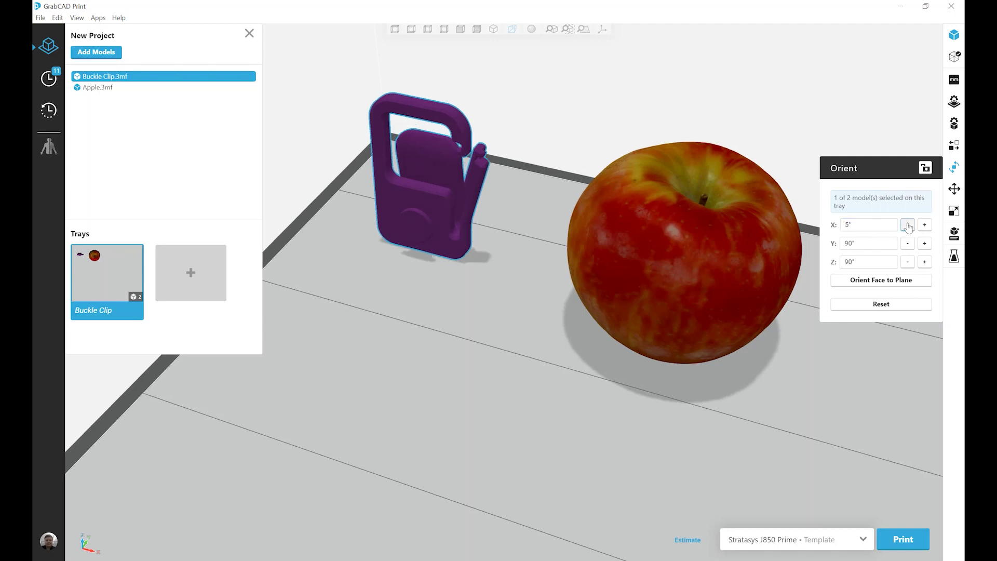
click(907, 226)
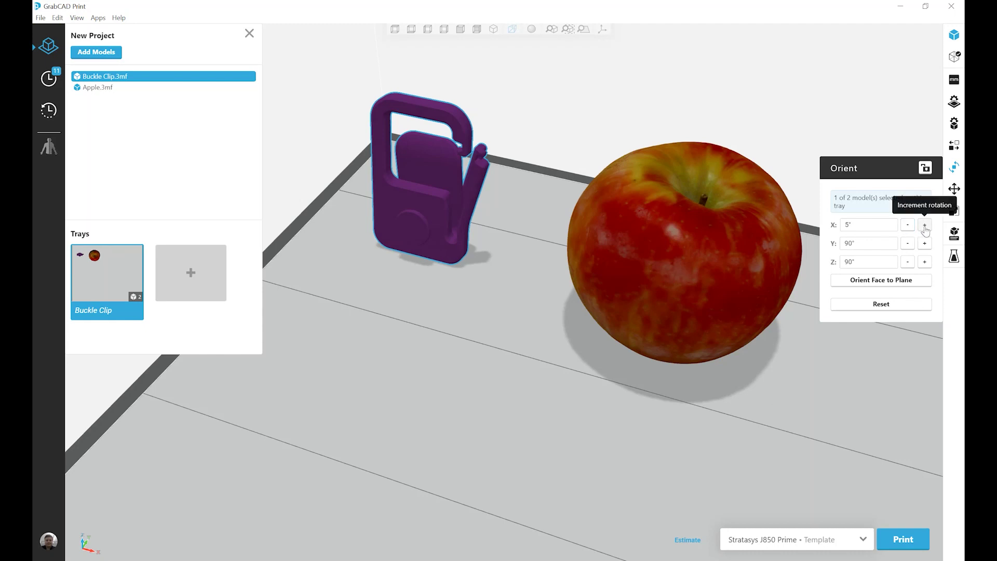
click(925, 228)
click(923, 228)
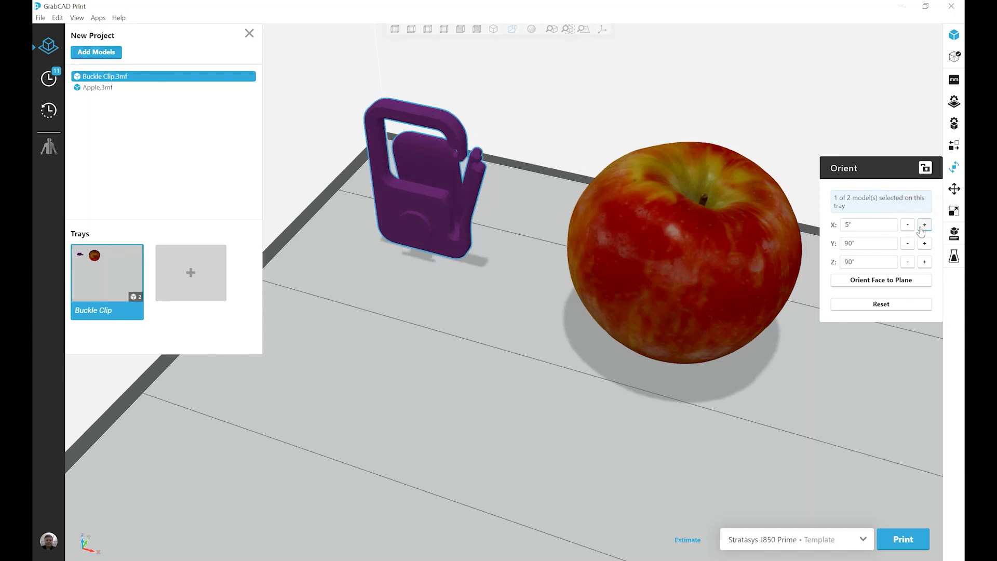
double_click(857, 220)
click(909, 211)
Lay the clip flat with its picked face set to Top, then shift it back on the tray.
click(886, 283)
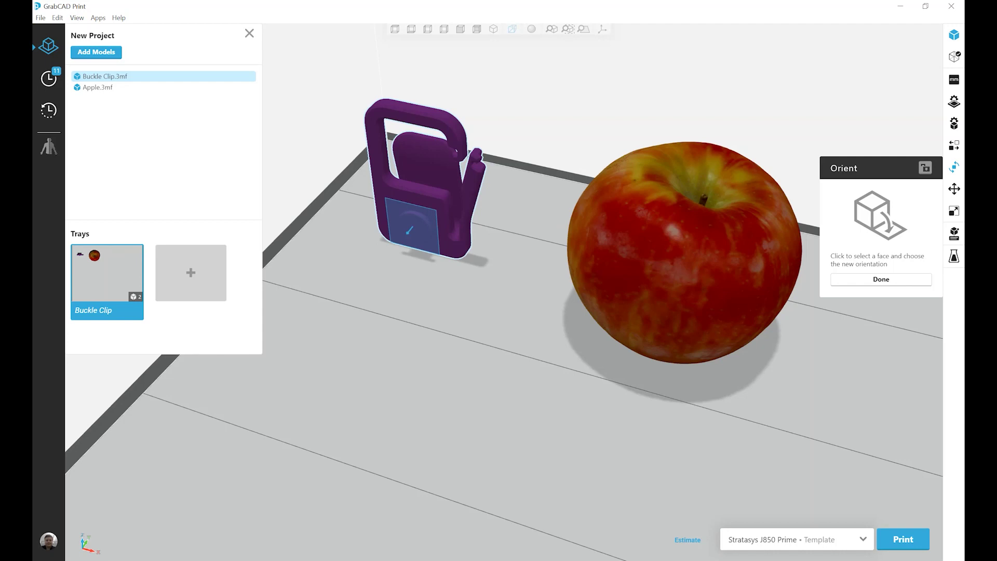
click(413, 228)
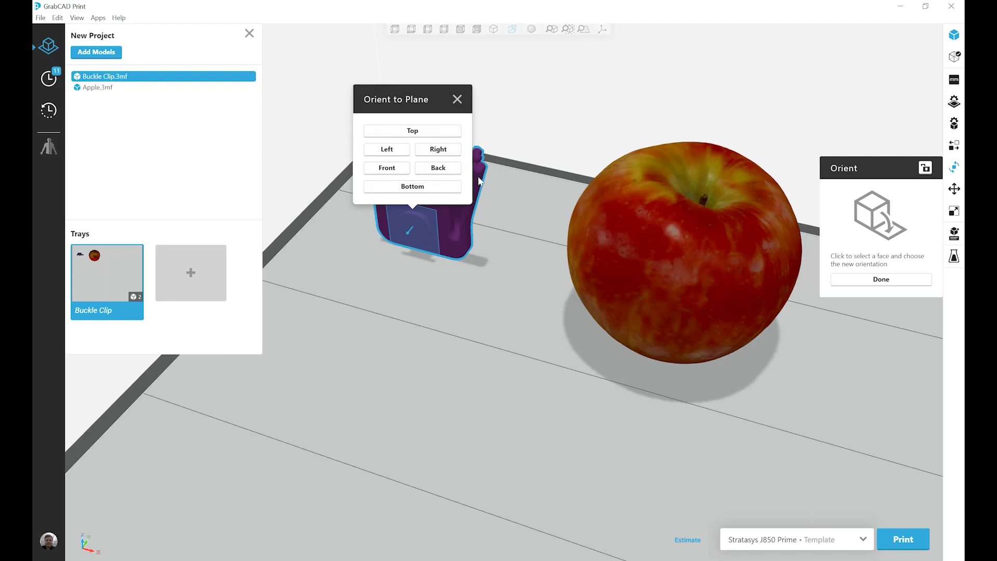
click(416, 136)
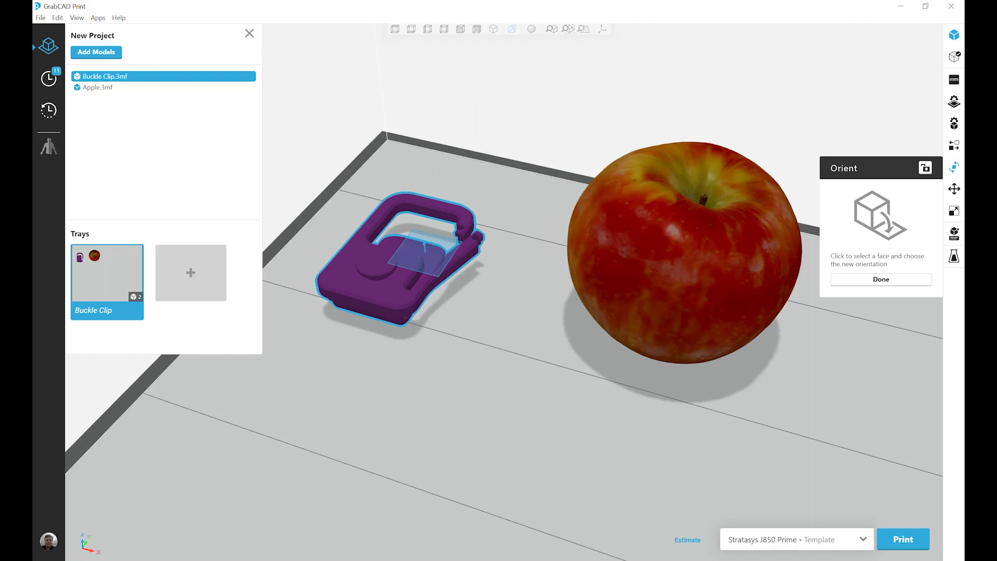
click(881, 279)
drag(418, 257, 423, 214)
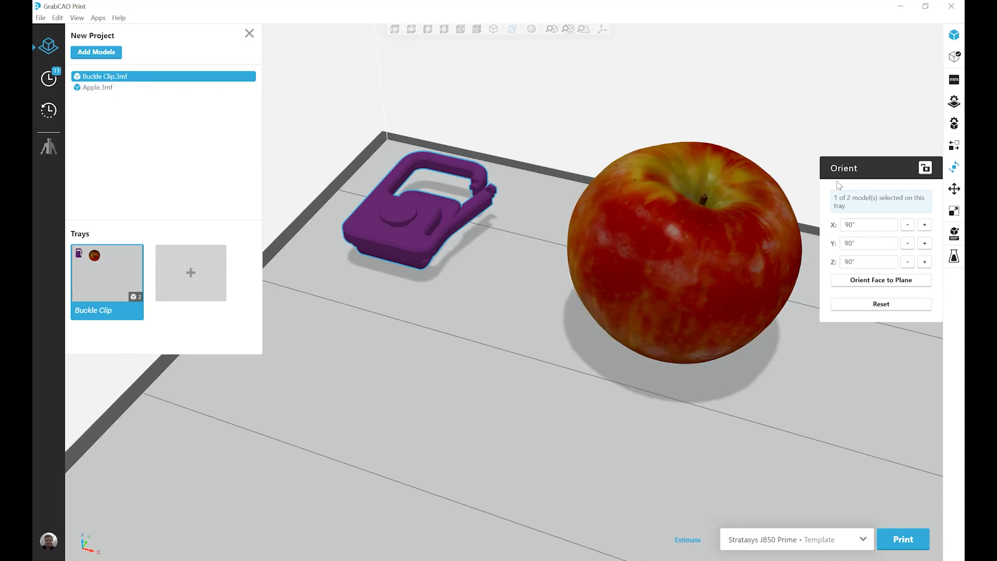
click(905, 281)
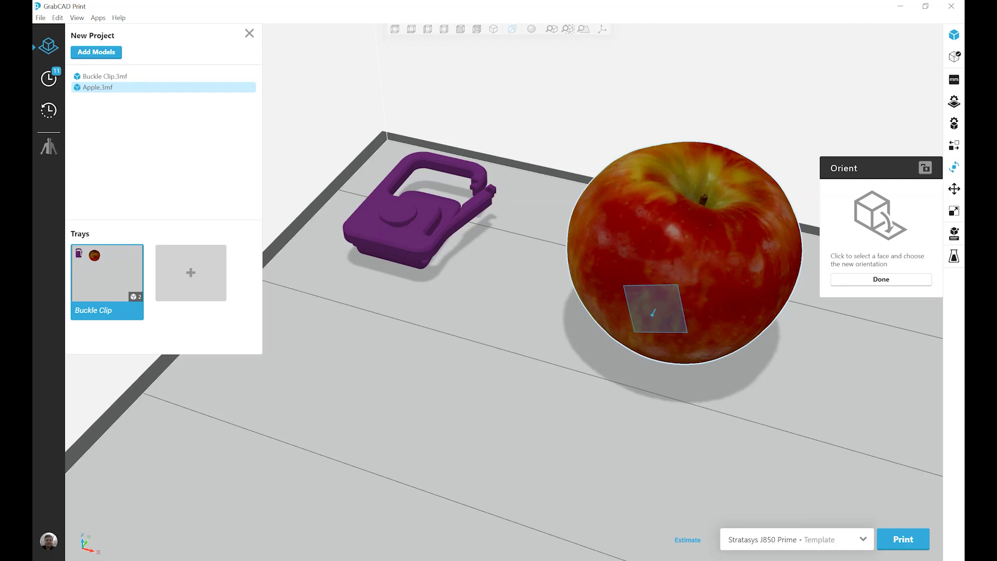
Exit face orientation unchanged, close the Orient panel, enable the 3D manipulator and select the apple.
click(841, 281)
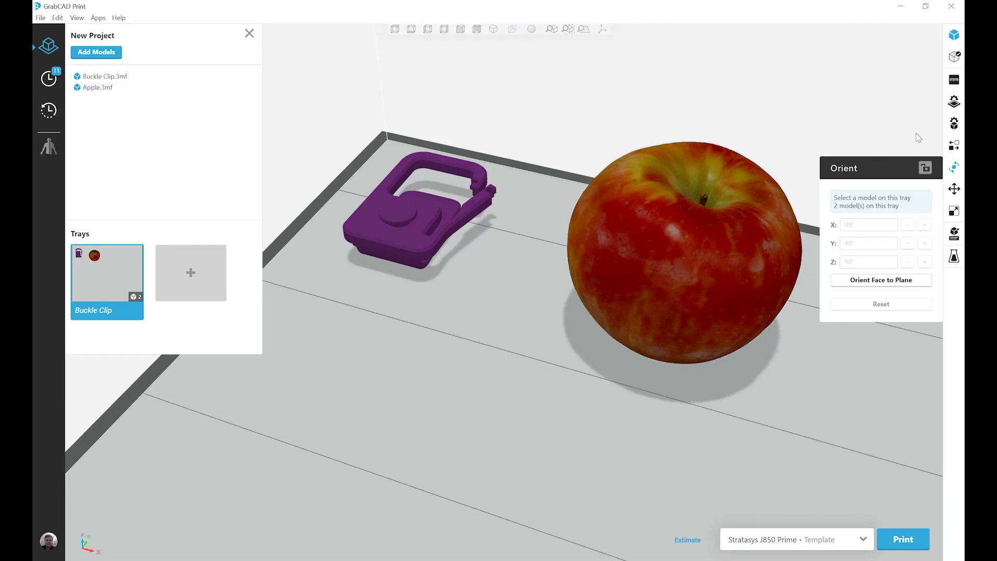
click(954, 166)
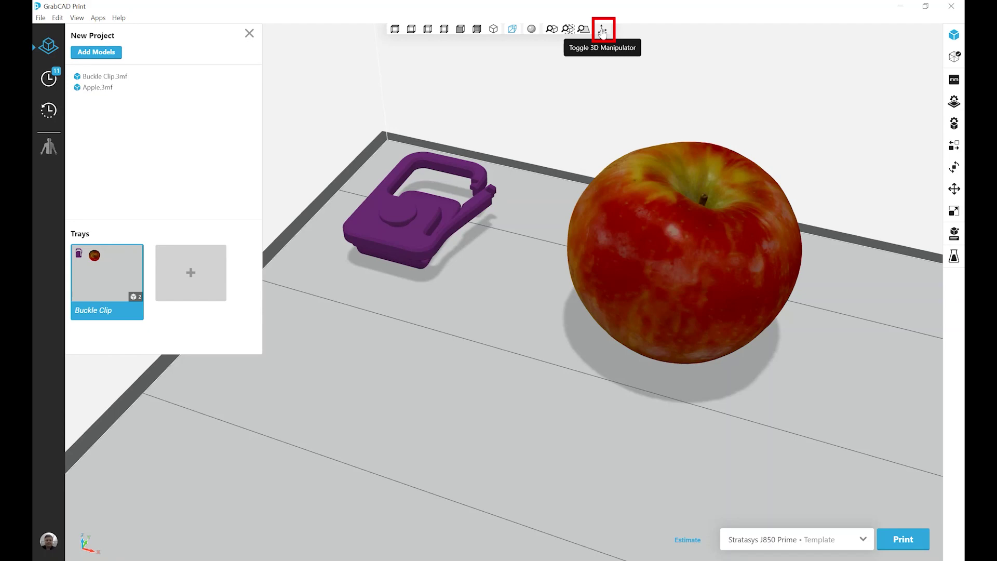
click(602, 32)
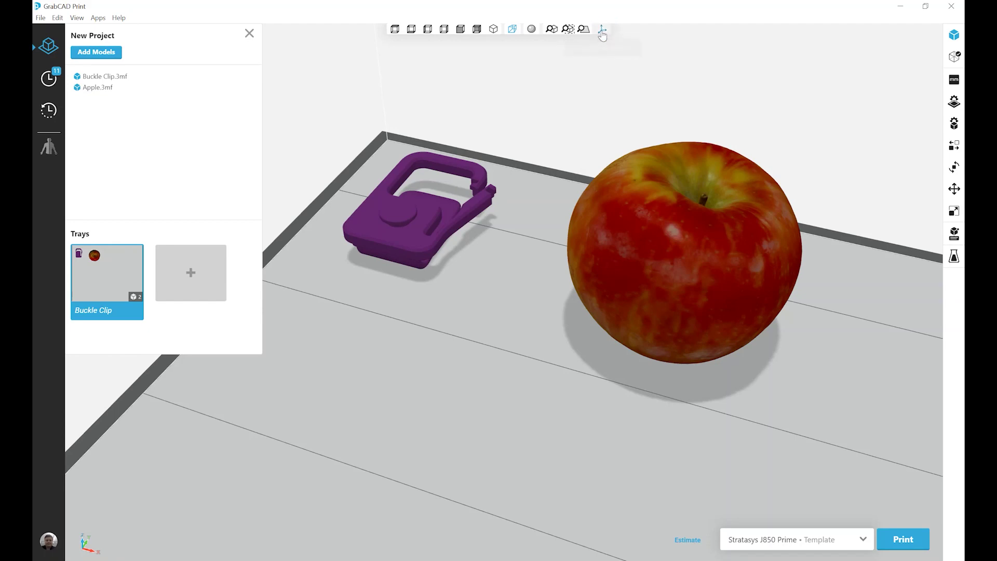
click(660, 300)
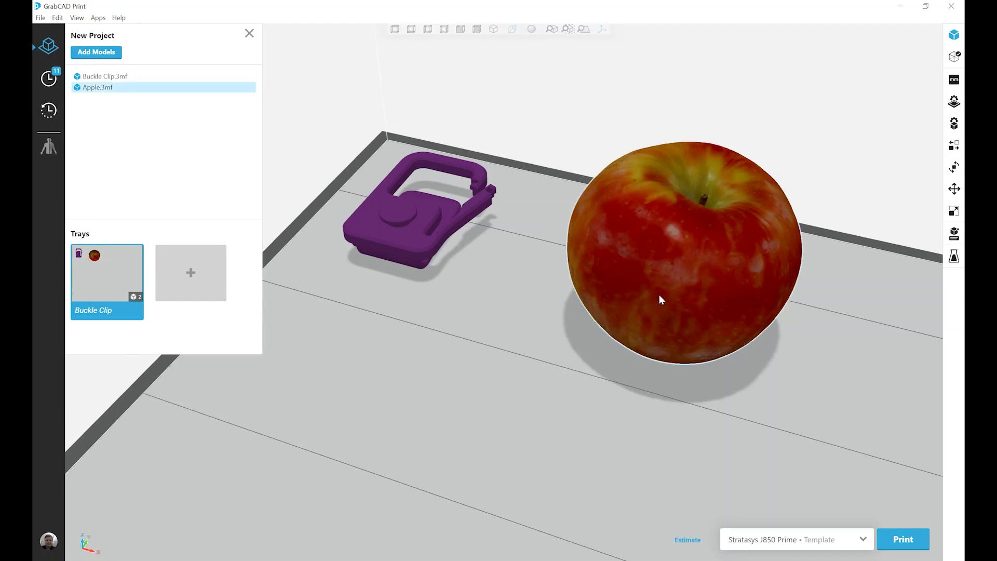
Tilt the apple slightly right with the manipulator, then view both models from different angles.
click(696, 253)
right_drag(846, 289, 762, 255)
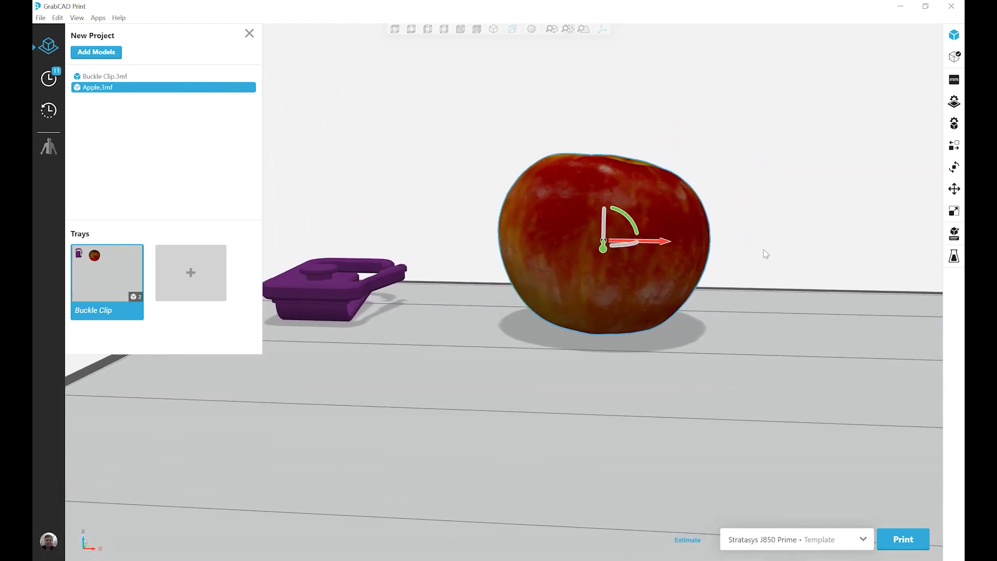
mouse_move(624, 220)
mouse_down()
mouse_move(640, 247)
mouse_move(643, 234)
mouse_move(598, 197)
mouse_move(626, 214)
mouse_up()
click(747, 291)
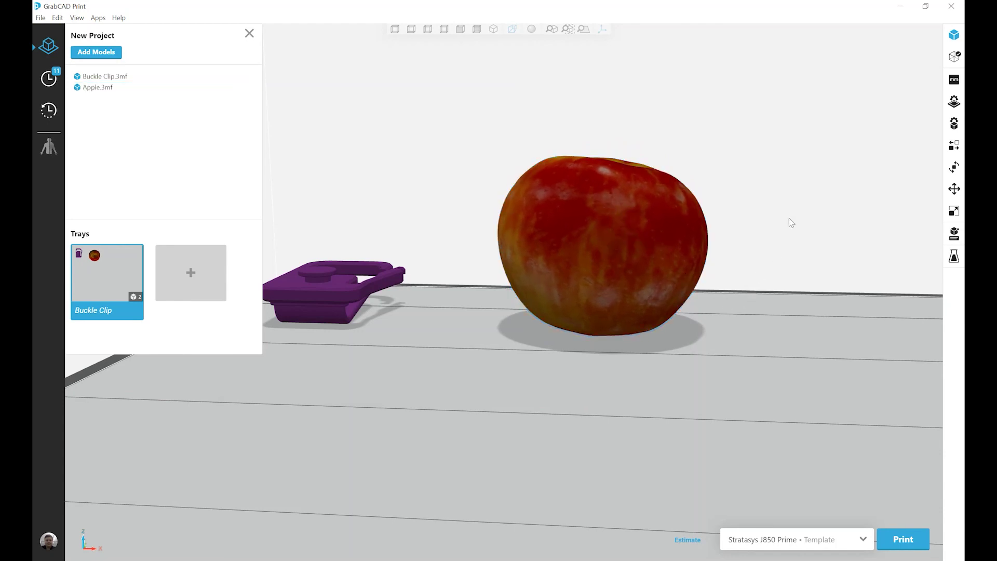
right_drag(791, 223, 728, 266)
click(657, 279)
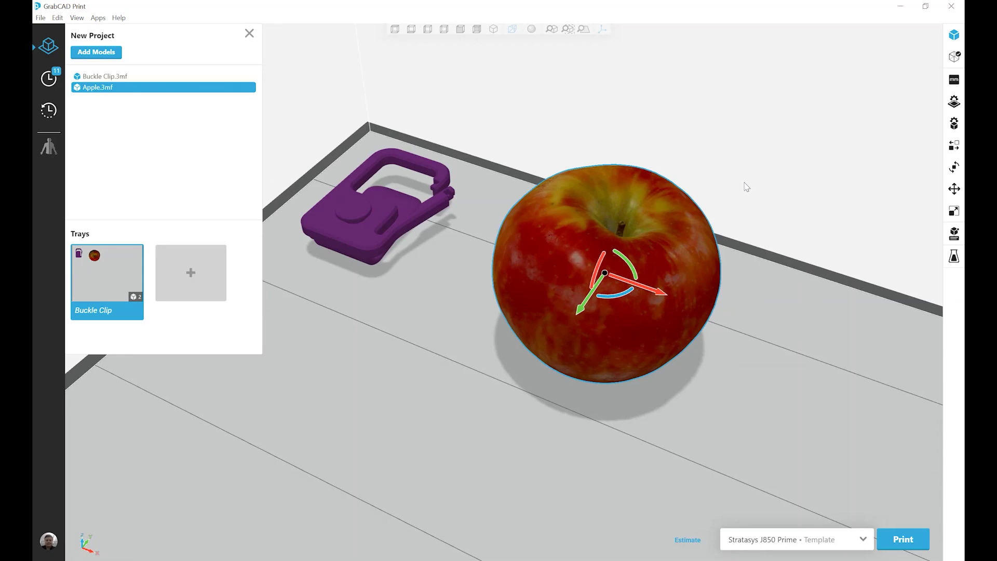
click(771, 279)
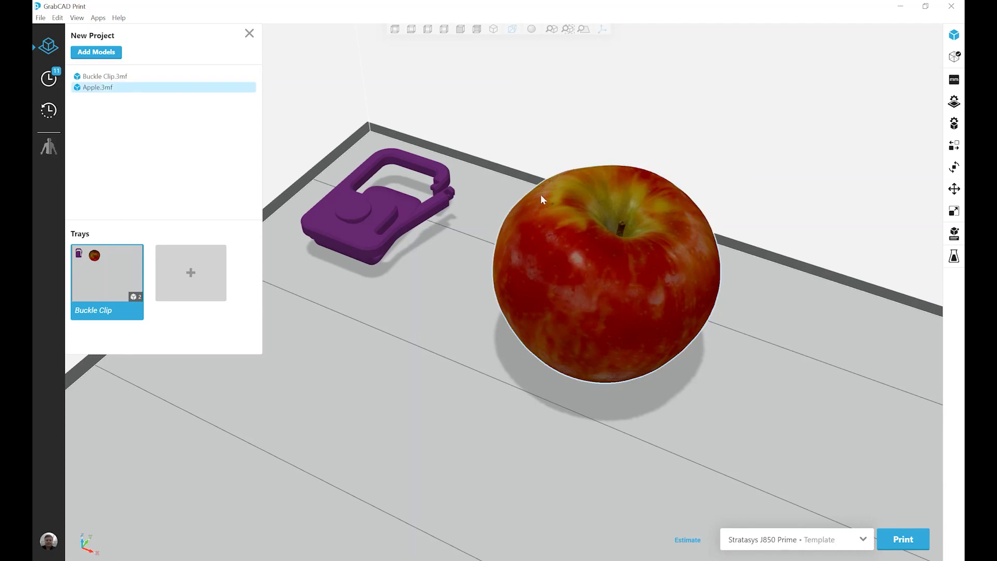
middle_drag(524, 204, 574, 230)
mouse_move(573, 230)
right_down()
mouse_move(618, 231)
mouse_move(575, 247)
right_up()
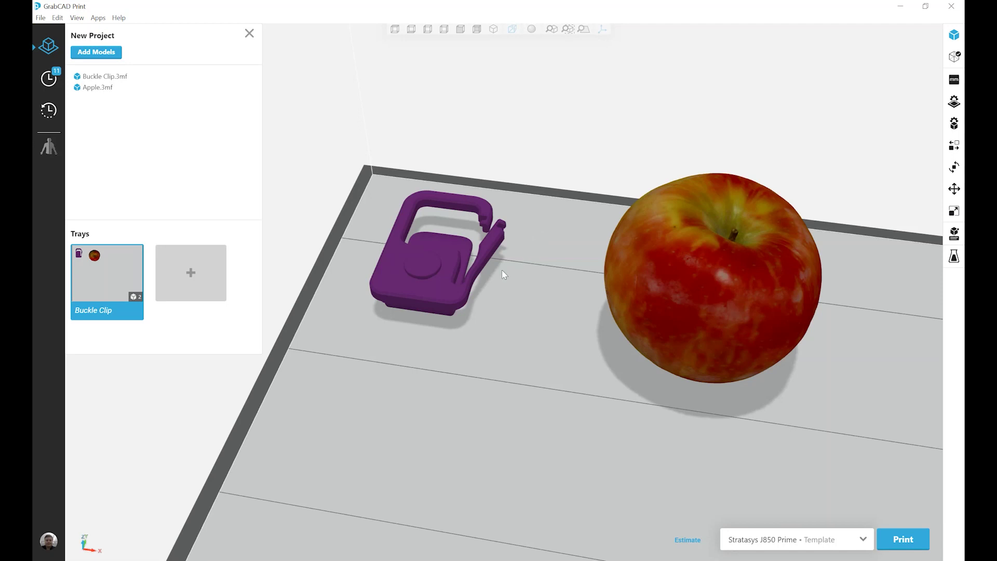
Lock the Buckle Clip's X, Y and Z rotation in the Orient panel, then deselect it.
click(431, 269)
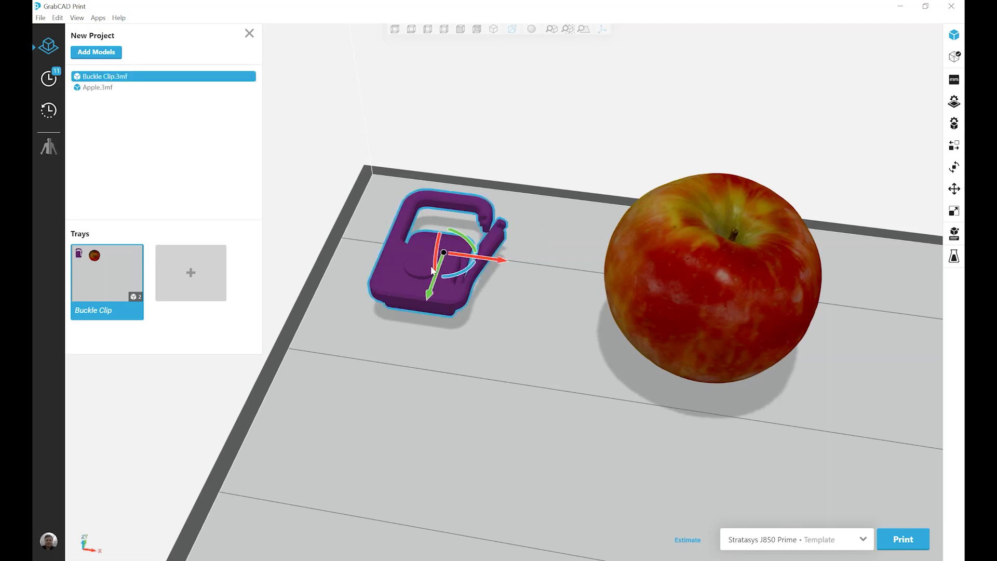
click(954, 171)
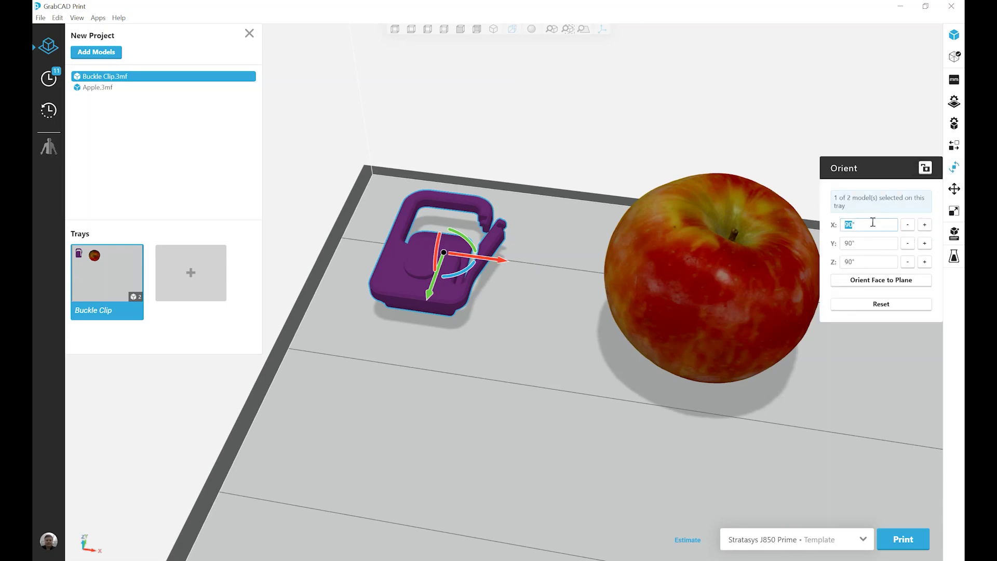
click(925, 169)
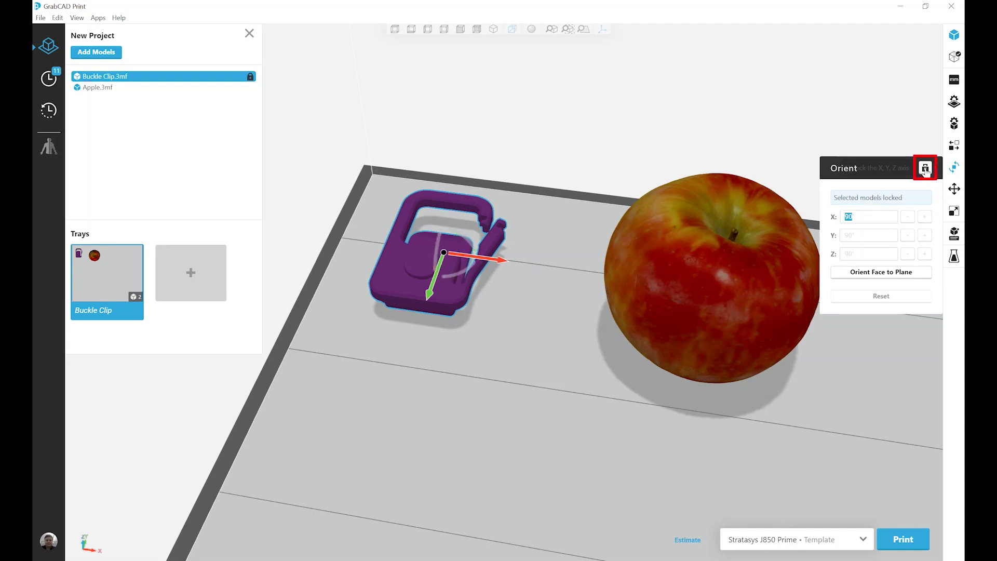
click(604, 147)
click(442, 257)
click(523, 270)
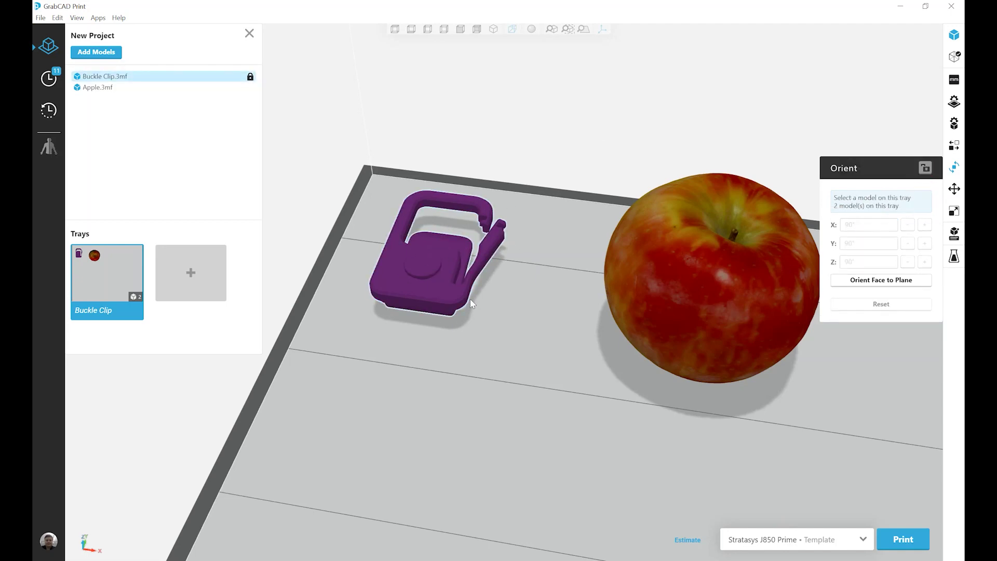